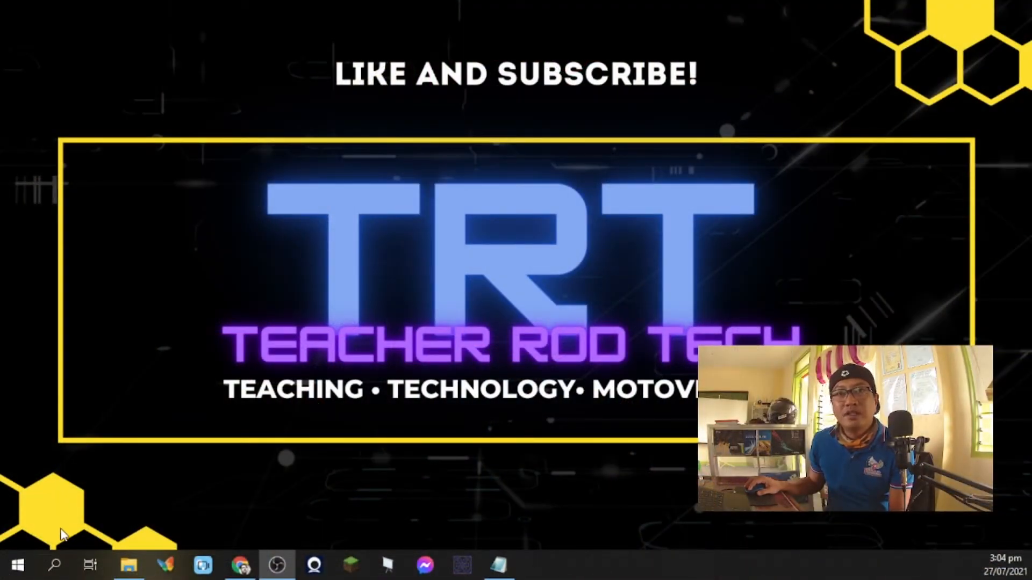
Open the Windows Features settings and make sure the Hyper-V feature is turned on, confirming the selection
{"action": "left_click", "coordinate": [53, 571]}
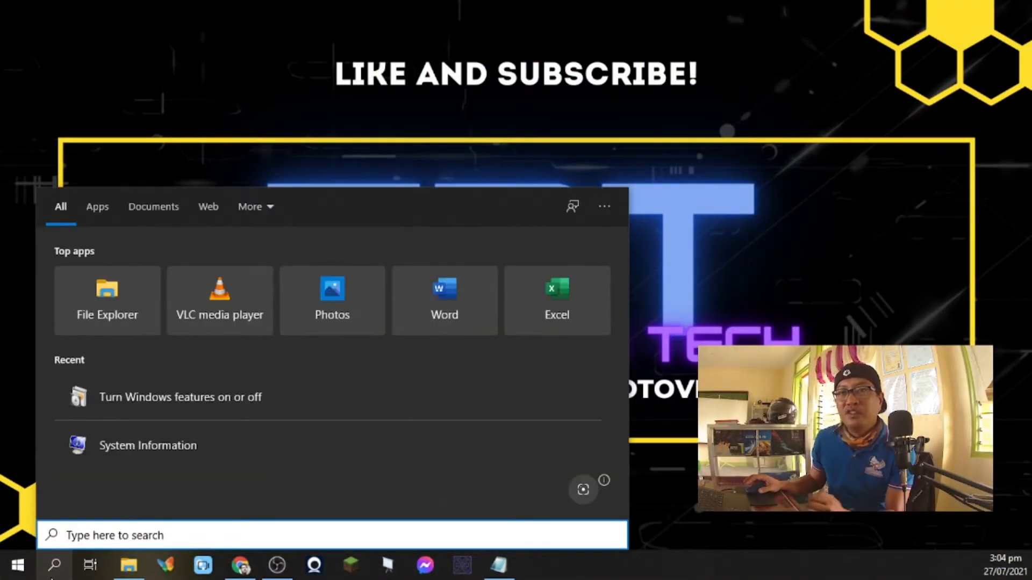
{"action": "type", "text": "windows features"}
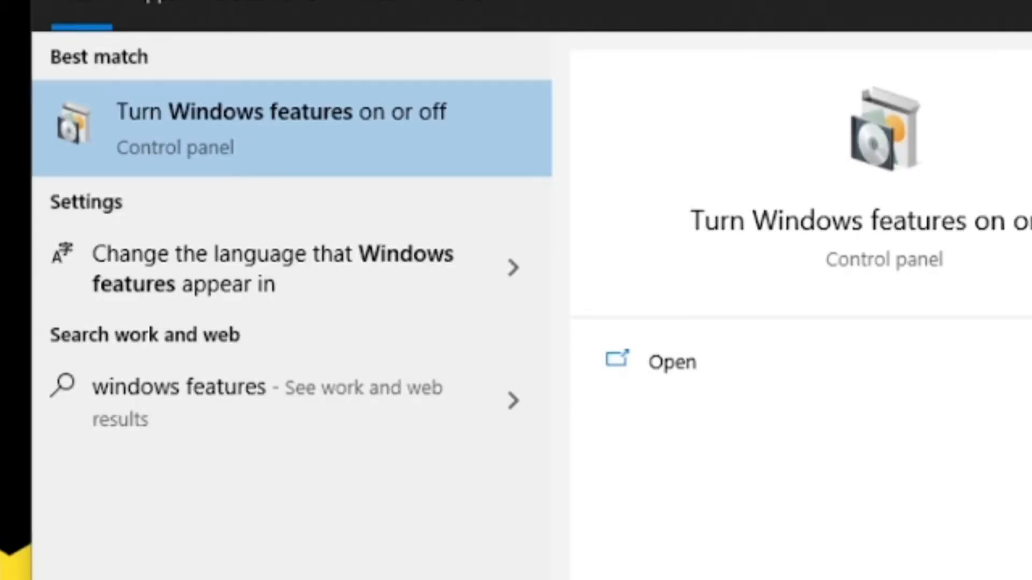
{"action": "left_click", "coordinate": [282, 161]}
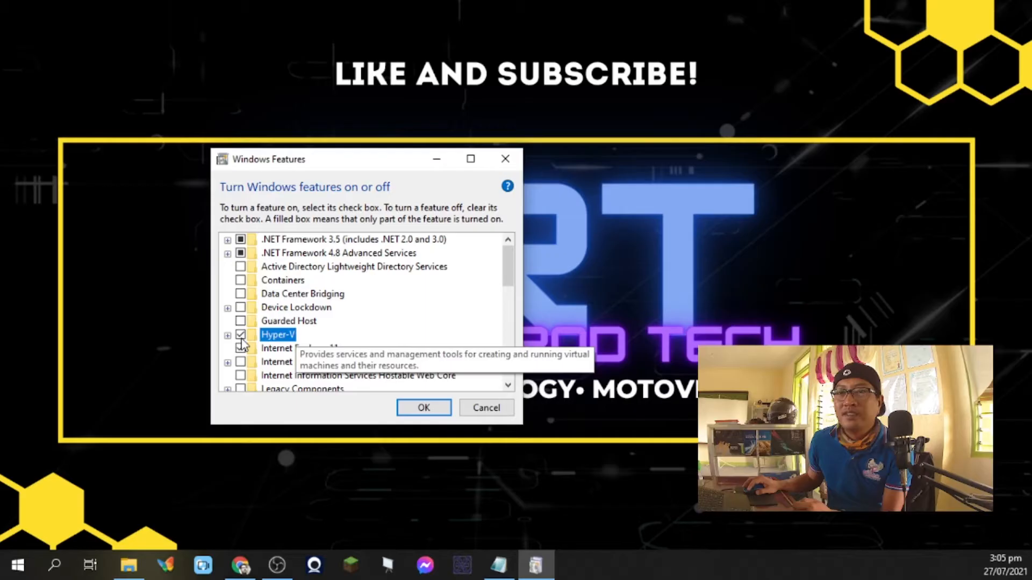
{"action": "left_click", "coordinate": [253, 382]}
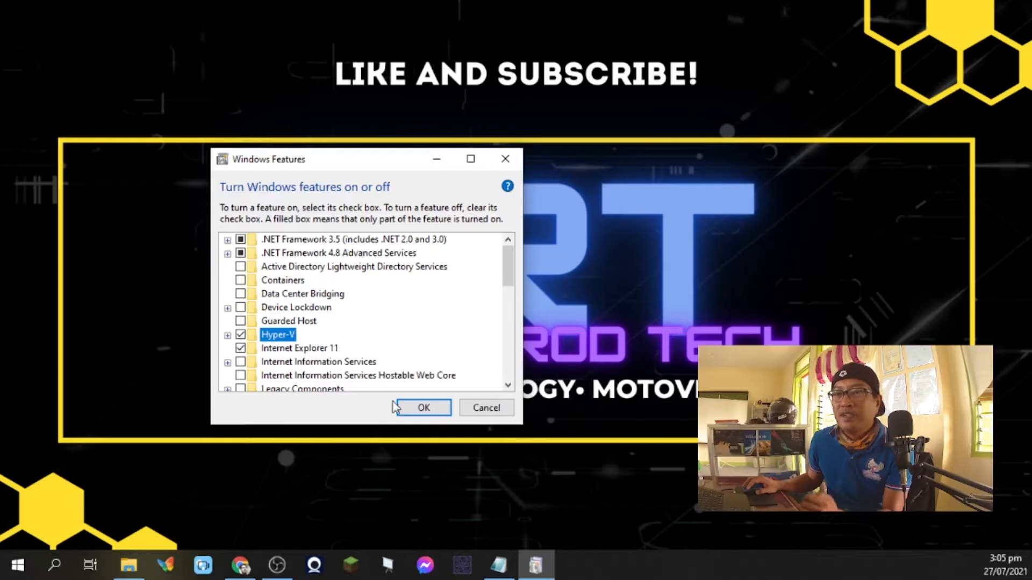
{"action": "left_click", "coordinate": [409, 411]}
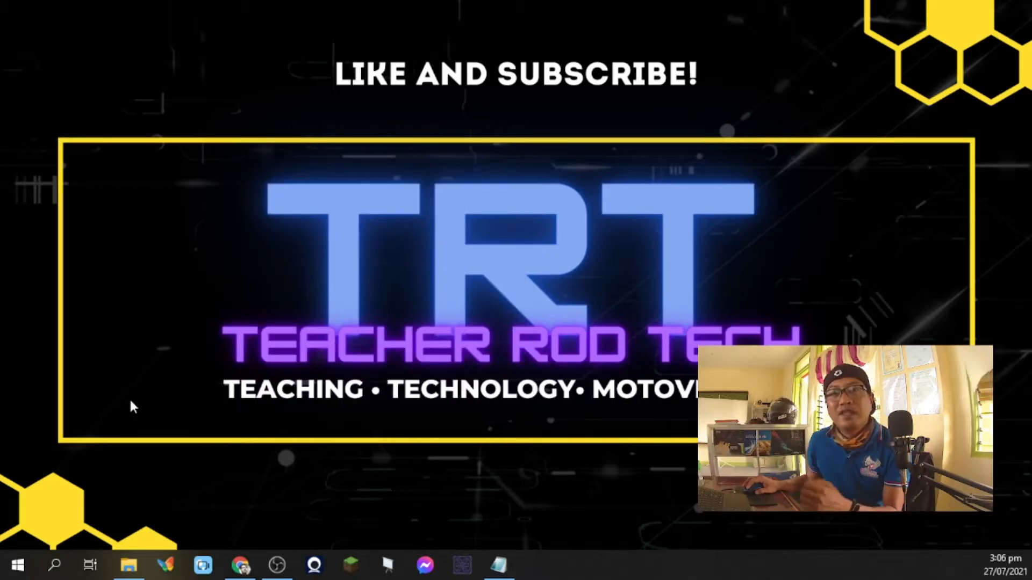
Search Windows for Hyper-V Manager and open it
{"action": "left_click", "coordinate": [57, 564]}
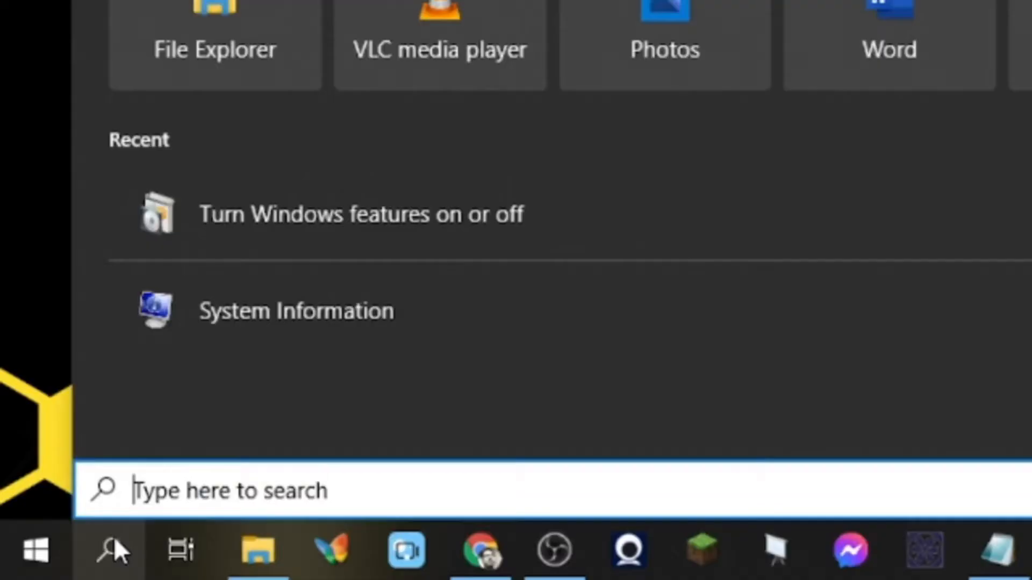
{"action": "type", "text": "hyper"}
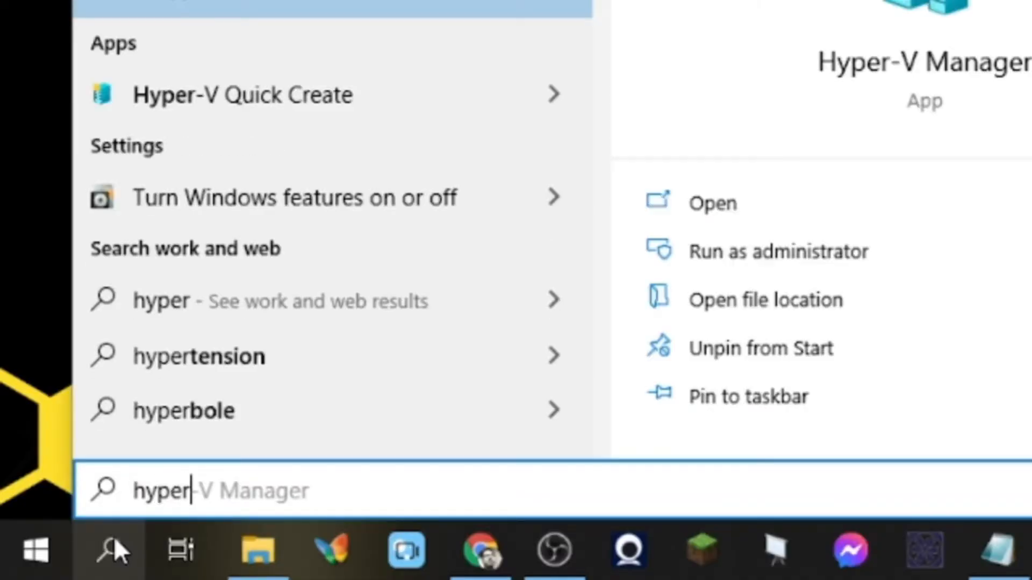
{"action": "key", "text": "Tab"}
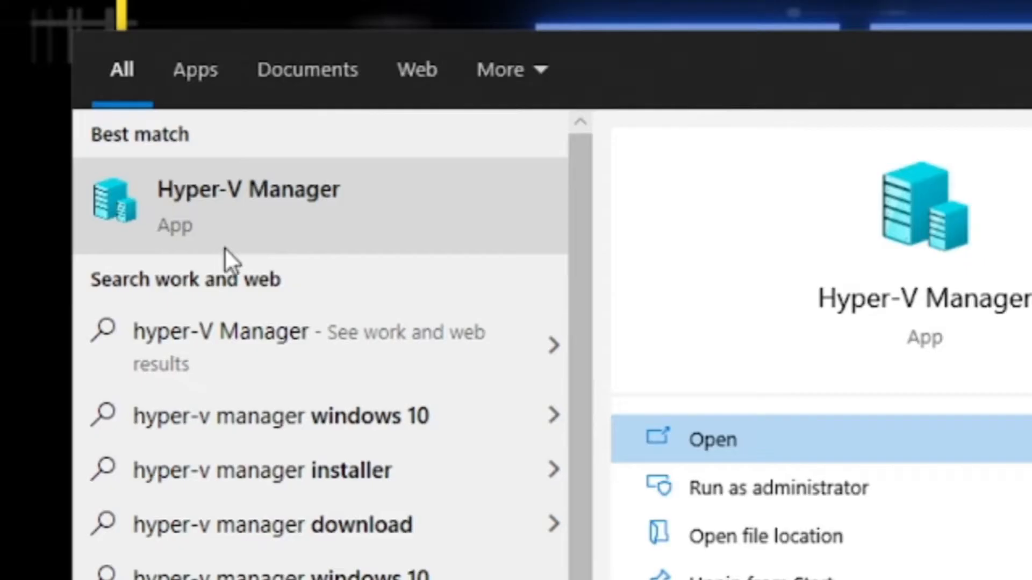
{"action": "left_click", "coordinate": [265, 208]}
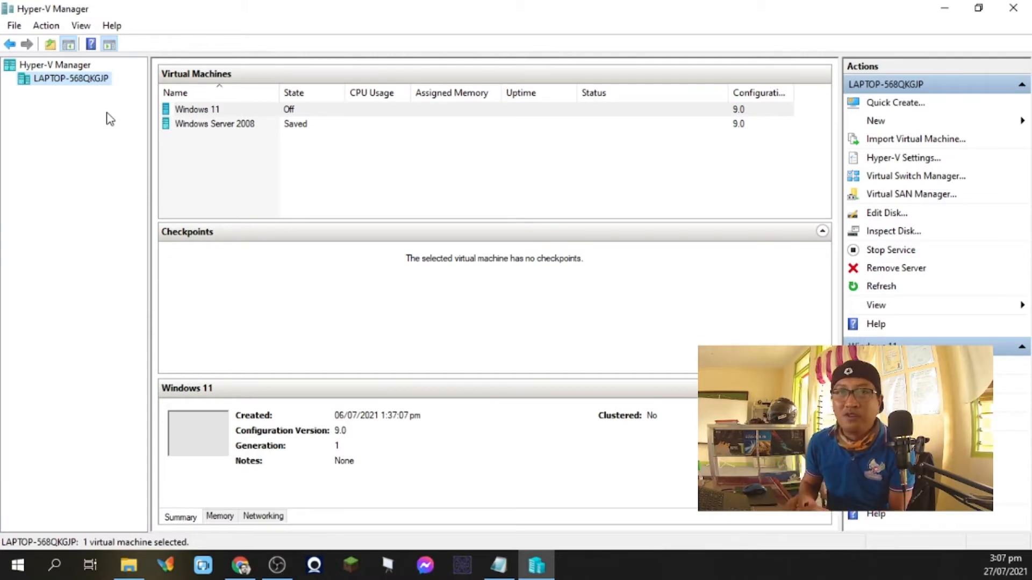
{"action": "left_click", "coordinate": [208, 146]}
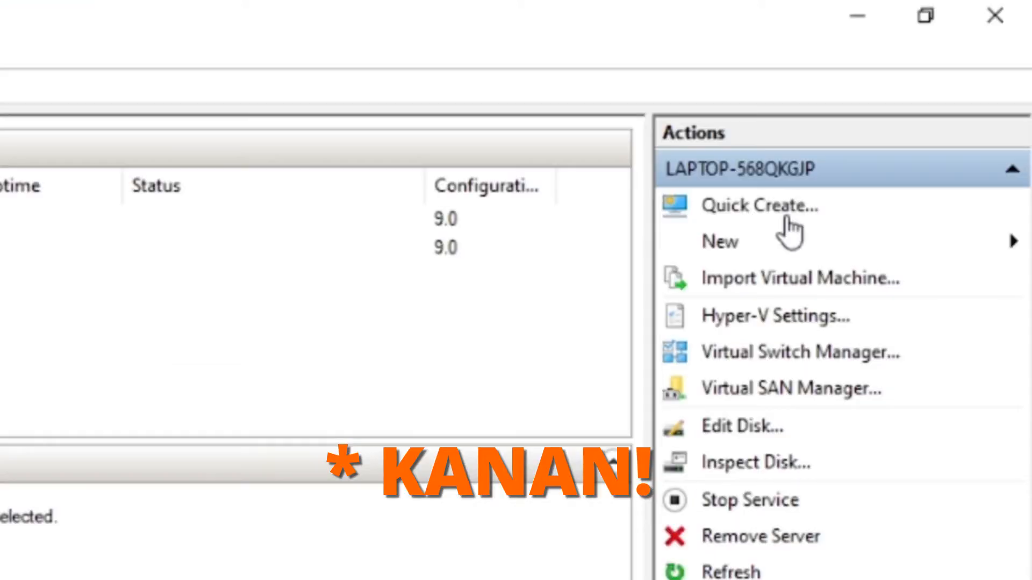
{"action": "left_click", "coordinate": [789, 226]}
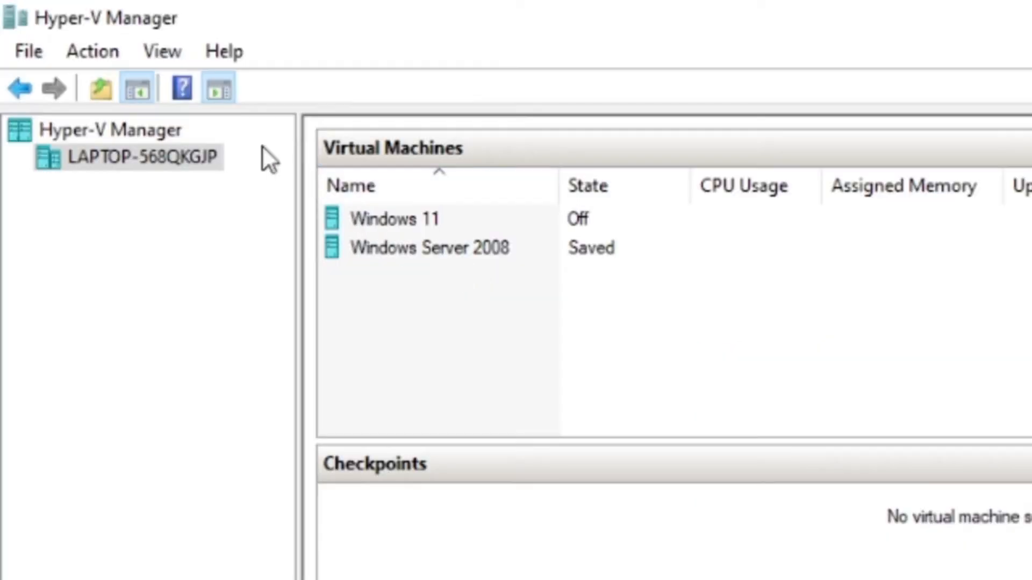
Start creating a new Generation 1 virtual machine and name it Windows10, keeping the default storage location
{"action": "left_click", "coordinate": [94, 53]}
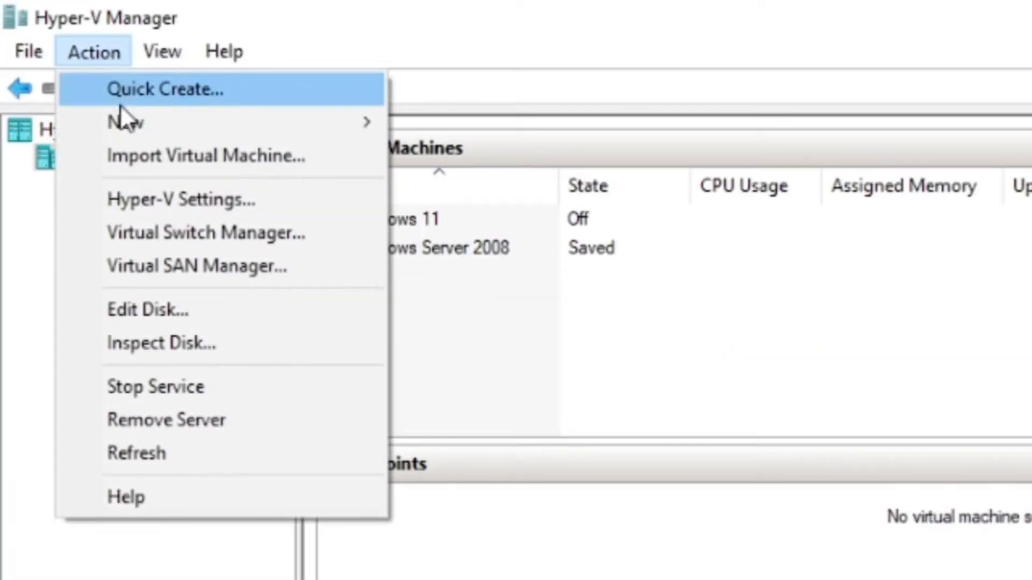
{"action": "mouse_move", "coordinate": [128, 111]}
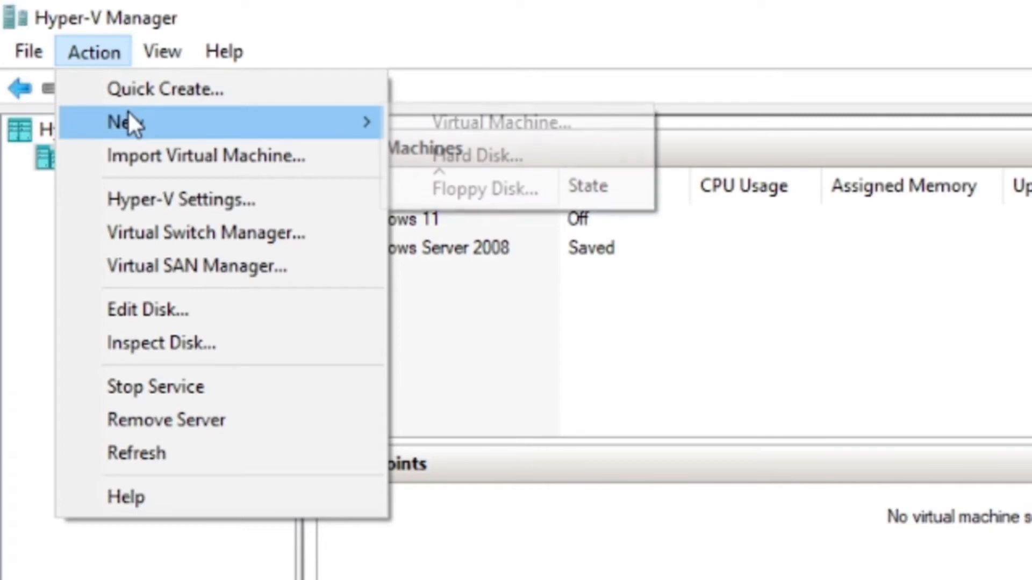
{"action": "left_click", "coordinate": [504, 124]}
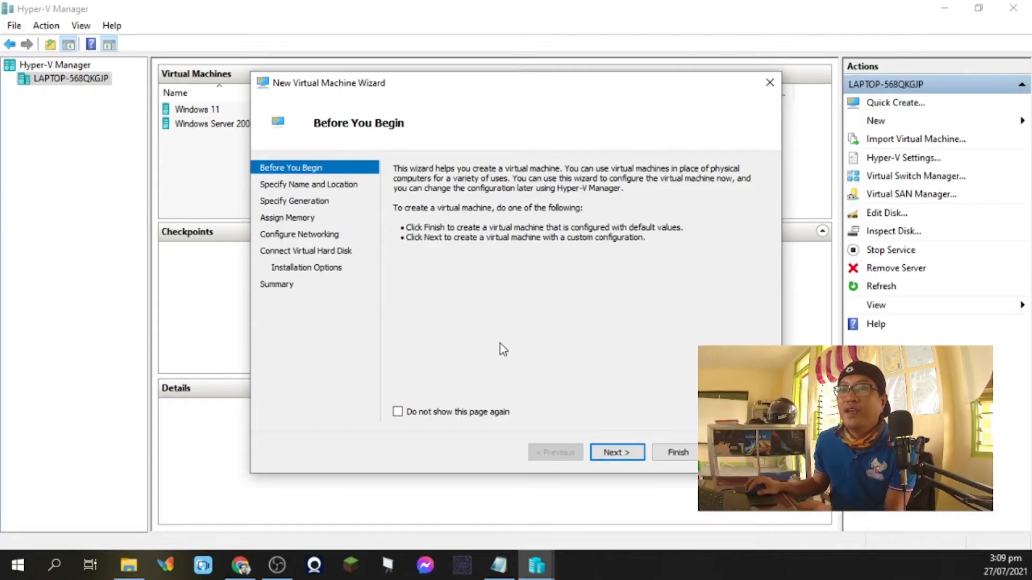
{"action": "left_click", "coordinate": [605, 453]}
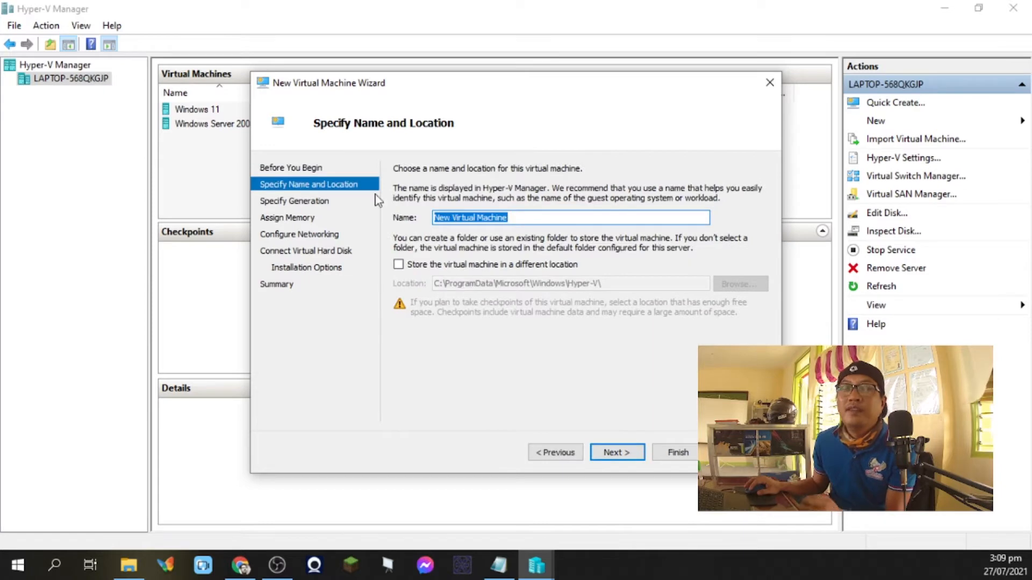
{"action": "left_click_drag", "start_coordinate": [519, 218], "coordinate": [422, 217]}
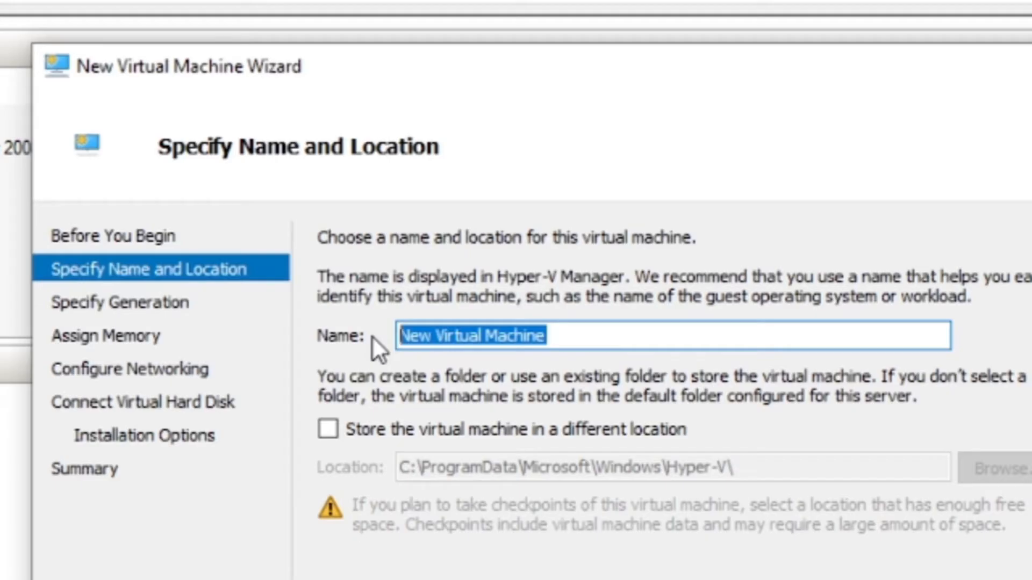
{"action": "type", "text": "Windows10"}
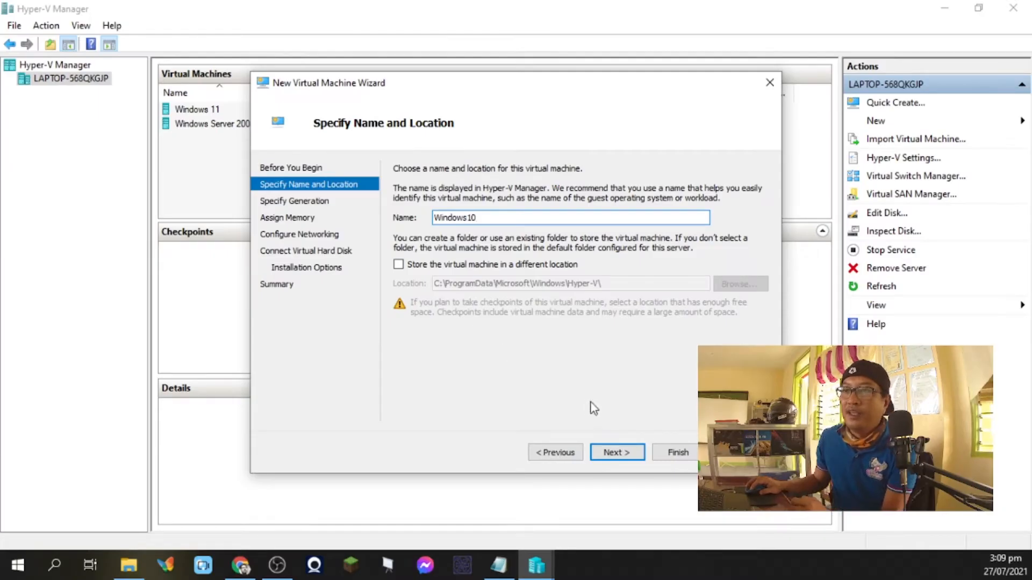
{"action": "left_click", "coordinate": [616, 452]}
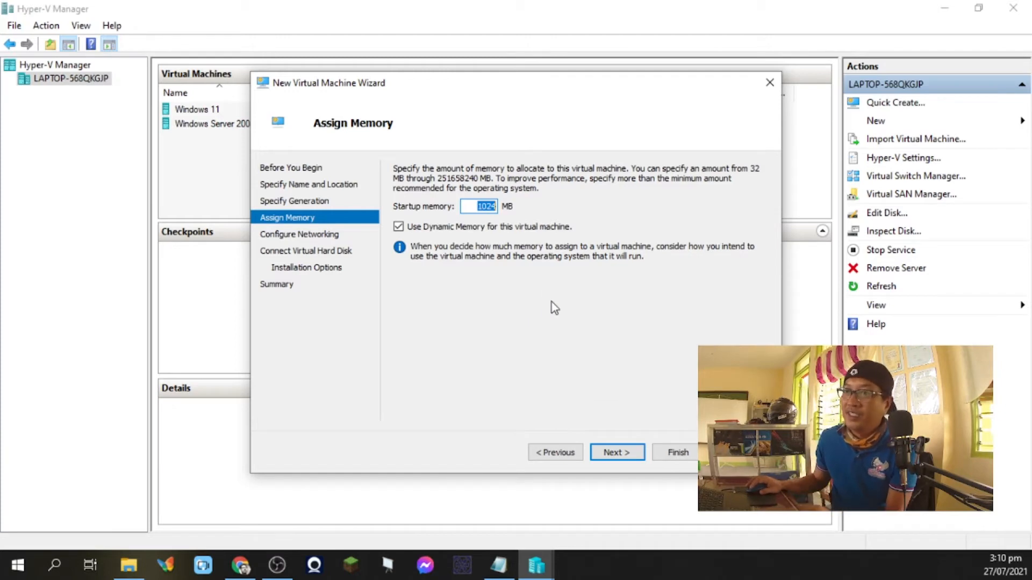
Keep the startup memory at 1024 MB and connect the virtual machine's network adapter to Default Switch
{"action": "key", "text": "Return"}
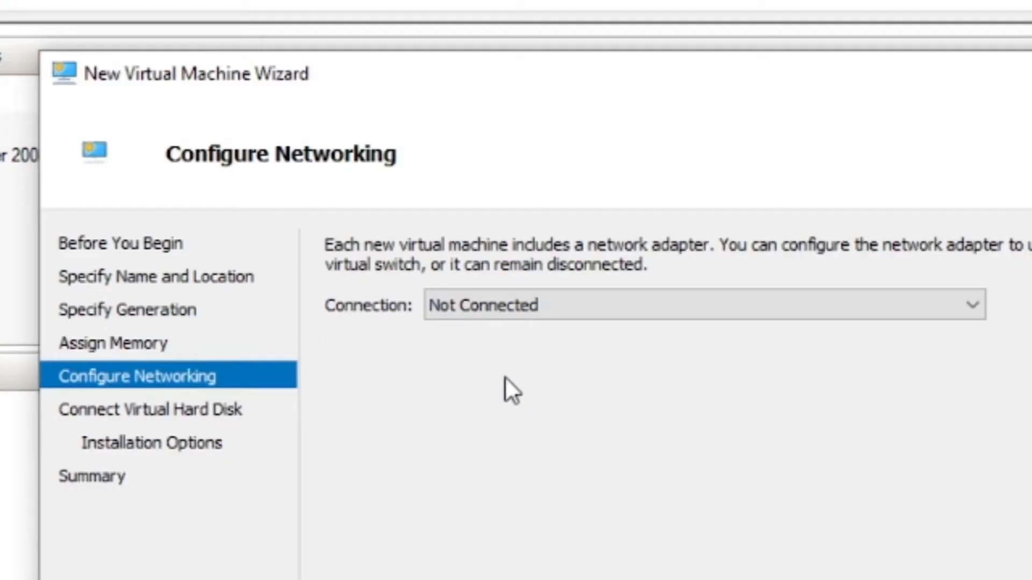
{"action": "left_click", "coordinate": [534, 314]}
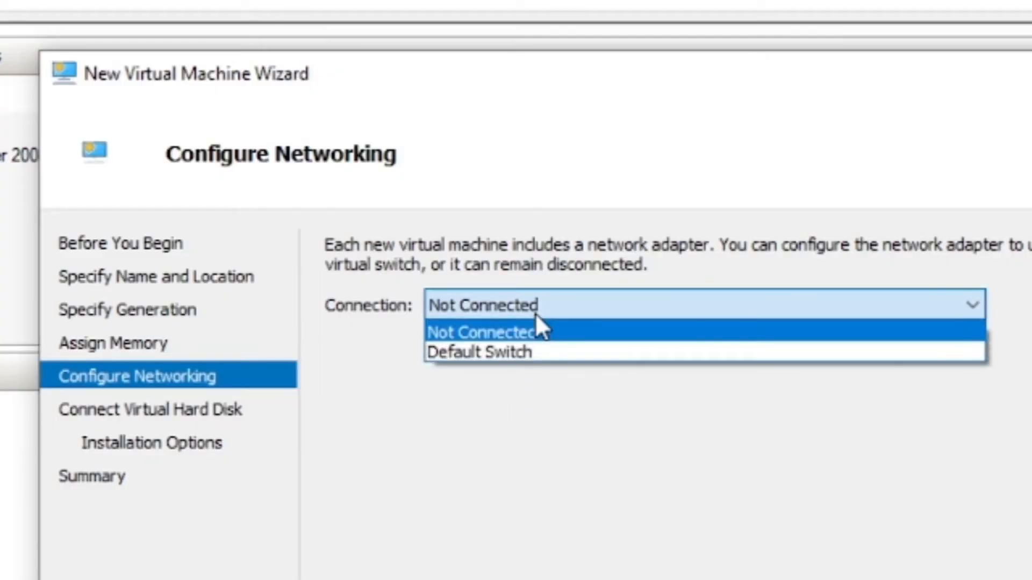
{"action": "left_click", "coordinate": [546, 348]}
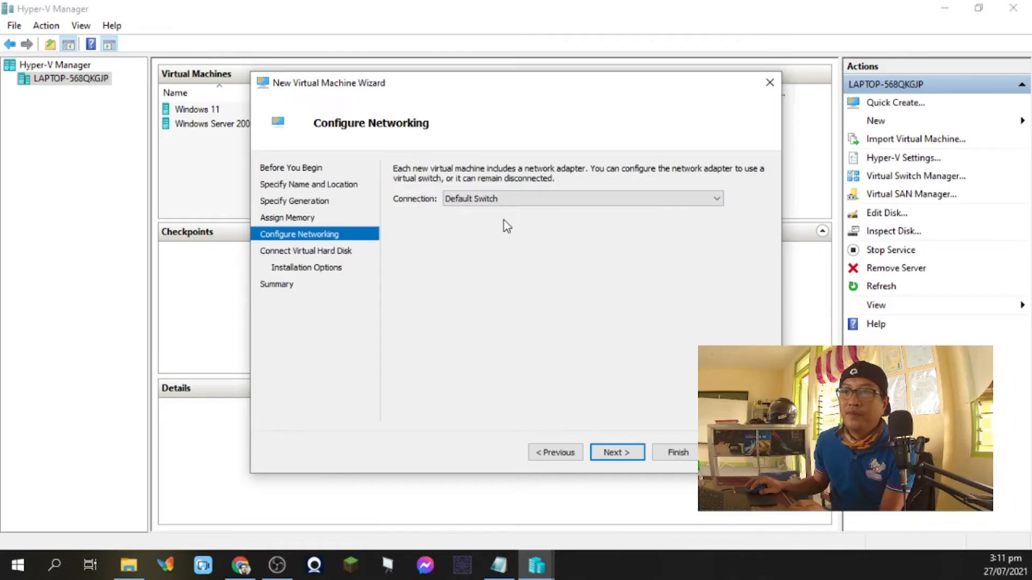
{"action": "left_click", "coordinate": [618, 453]}
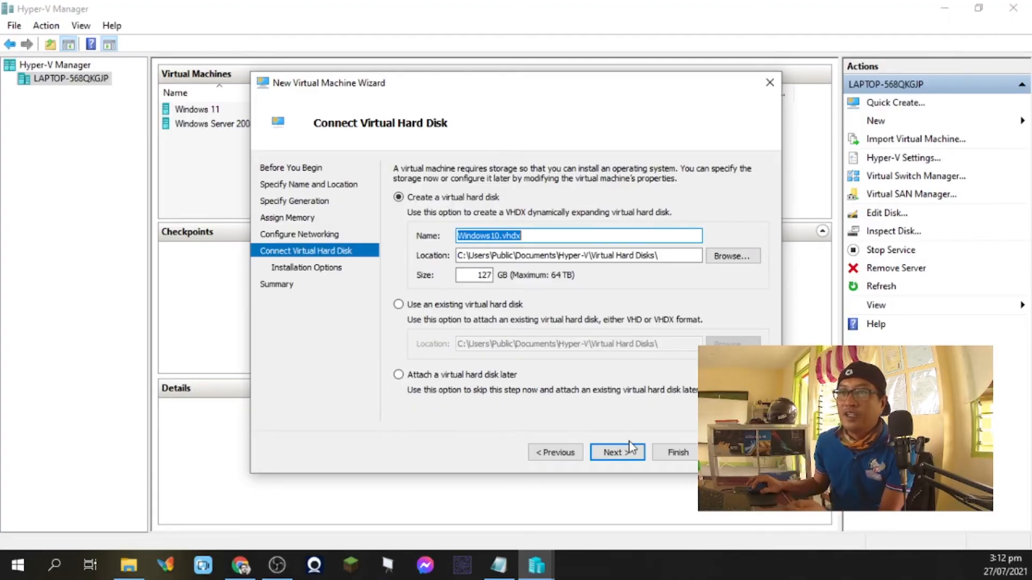
Accept a new 127 GB Windows10.vhdx virtual hard disk and choose the Windows 10 1903 ISO image file as the bootable installation media
{"action": "left_click", "coordinate": [617, 452]}
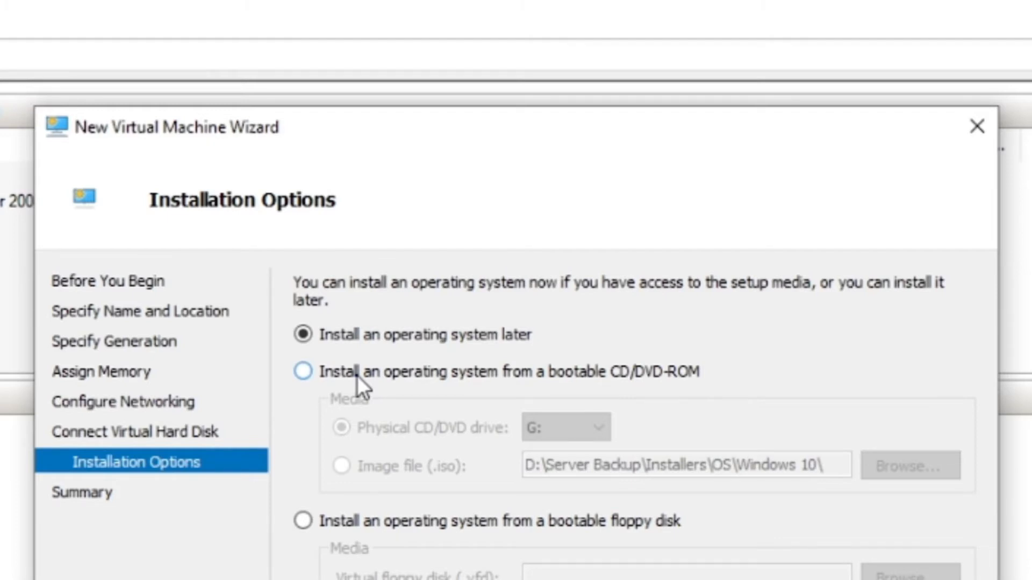
{"action": "left_click", "coordinate": [357, 376]}
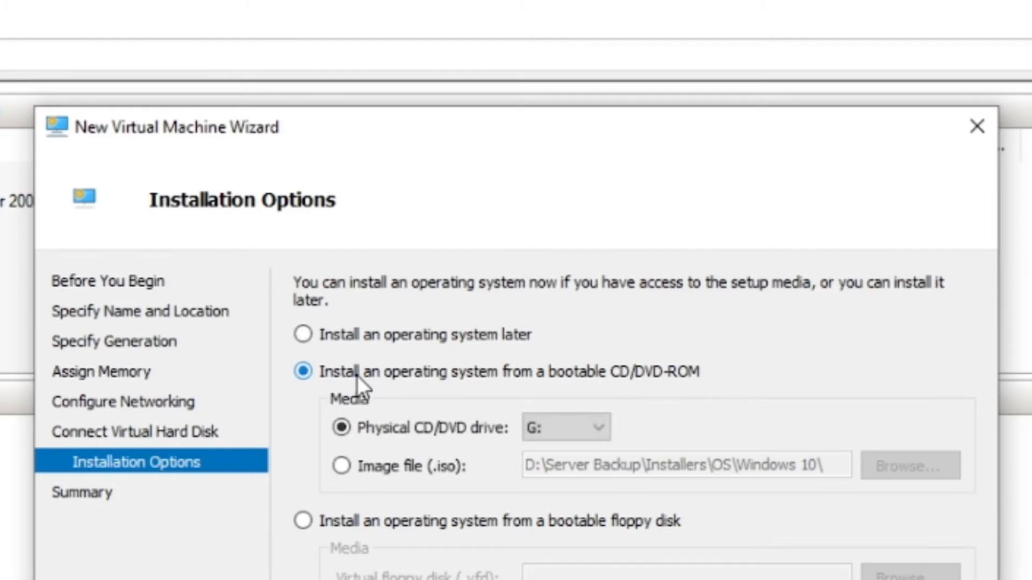
{"action": "left_click", "coordinate": [372, 466]}
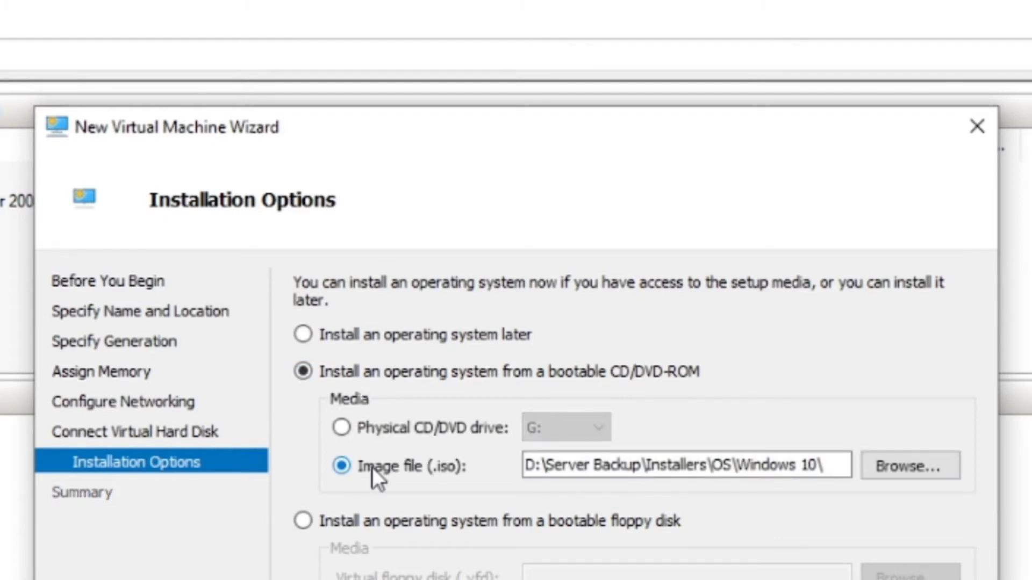
{"action": "left_click", "coordinate": [896, 467]}
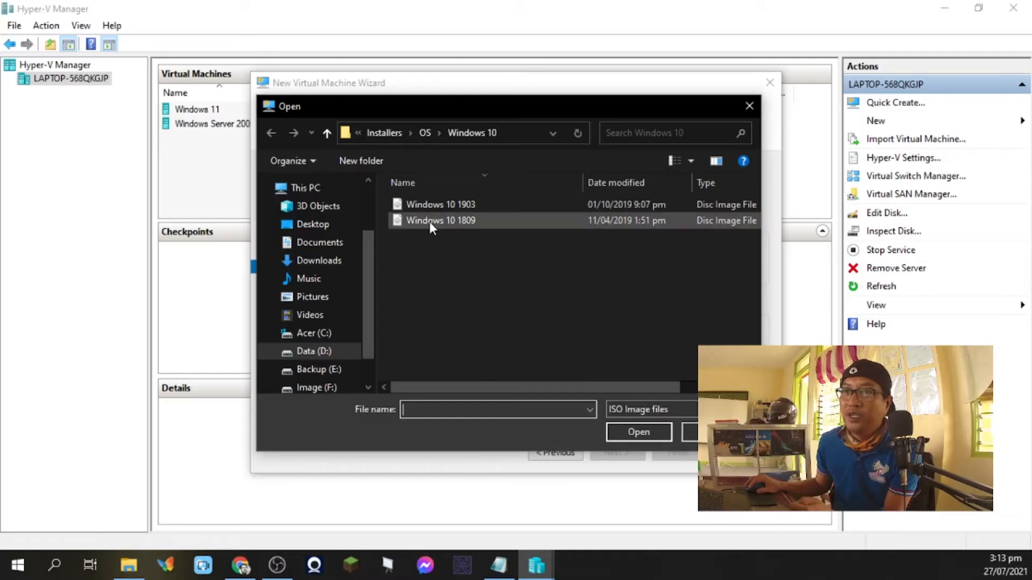
{"action": "left_click", "coordinate": [461, 208]}
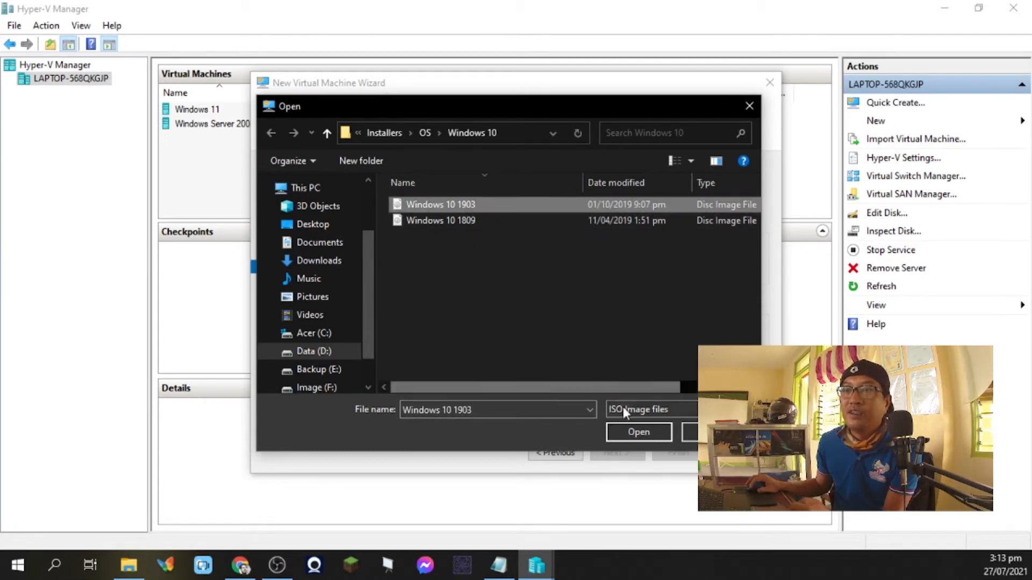
{"action": "left_click", "coordinate": [629, 428]}
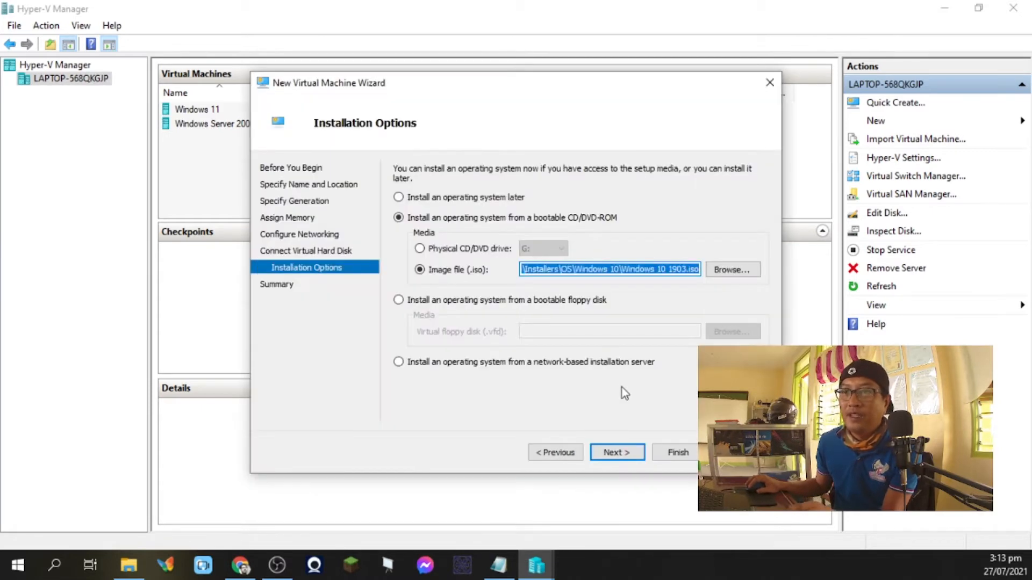
{"action": "left_click", "coordinate": [618, 453]}
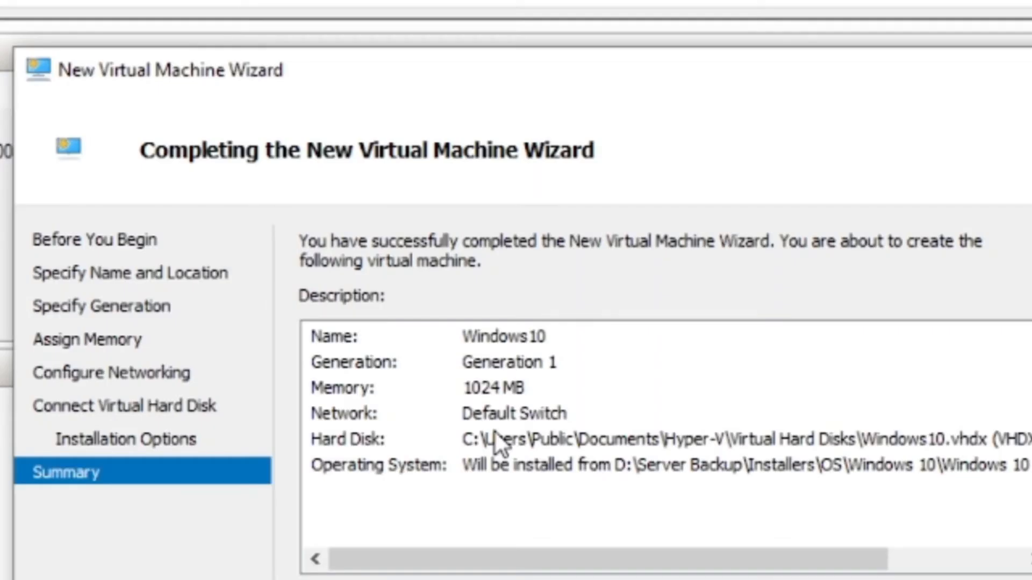
Review the summary of the Windows10 virtual machine and finish creating it
{"action": "left_click_drag", "start_coordinate": [548, 571], "coordinate": [534, 479]}
{"action": "left_click_drag", "start_coordinate": [623, 567], "coordinate": [715, 572]}
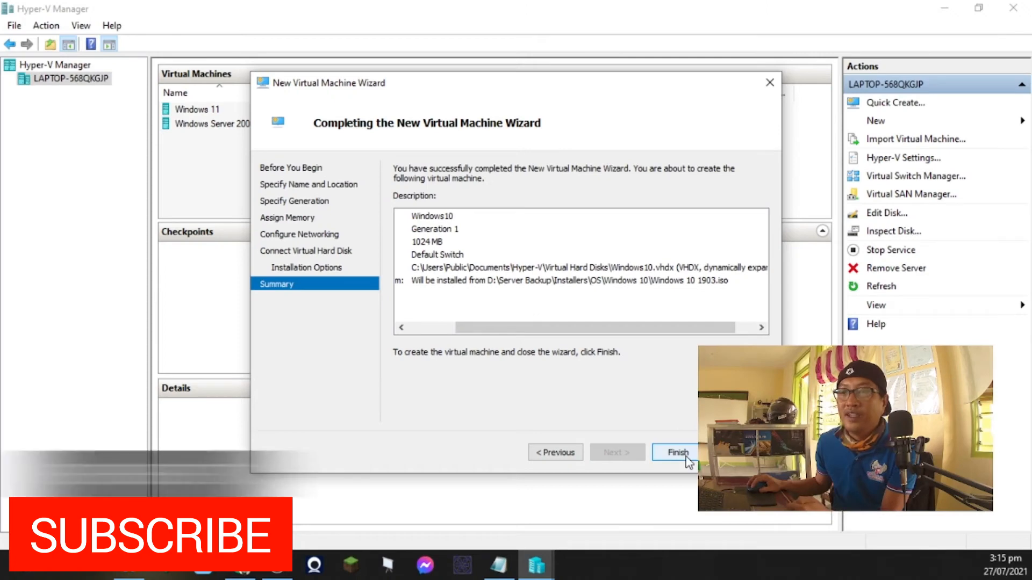
{"action": "left_click", "coordinate": [678, 453]}
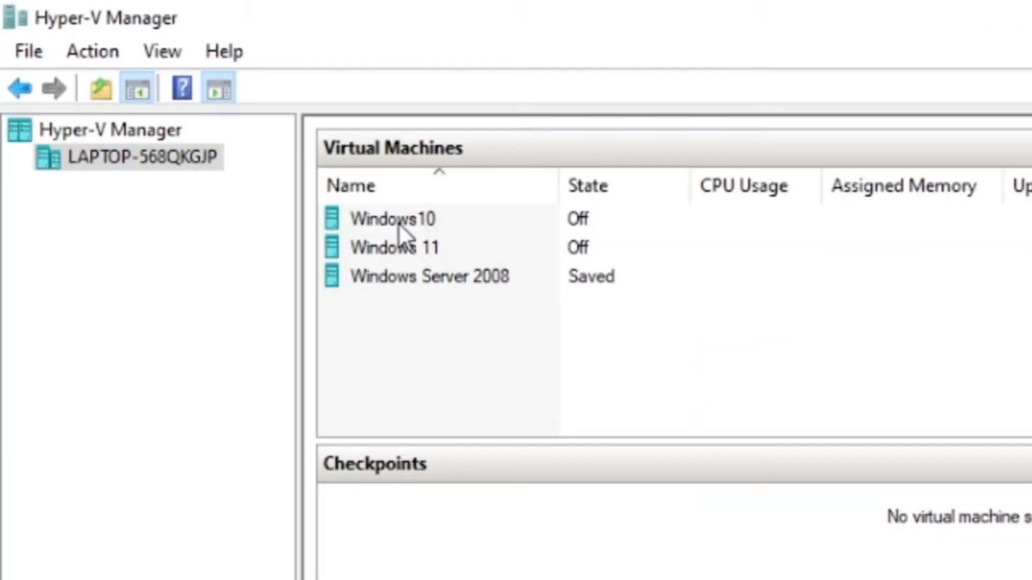
Start the Windows10 virtual machine and connect to it in its own window
{"action": "left_click", "coordinate": [399, 222]}
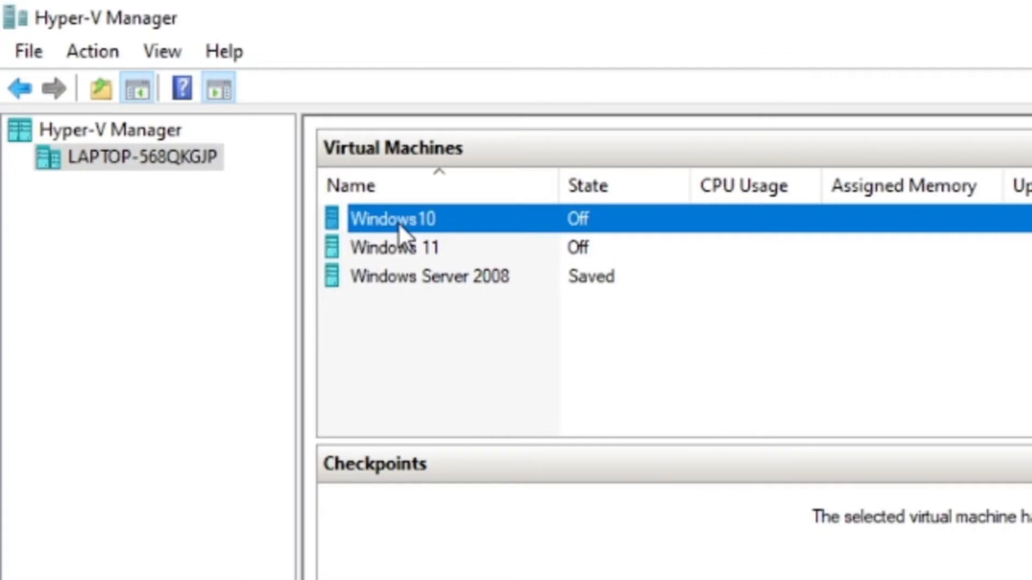
{"action": "right_click", "coordinate": [200, 111]}
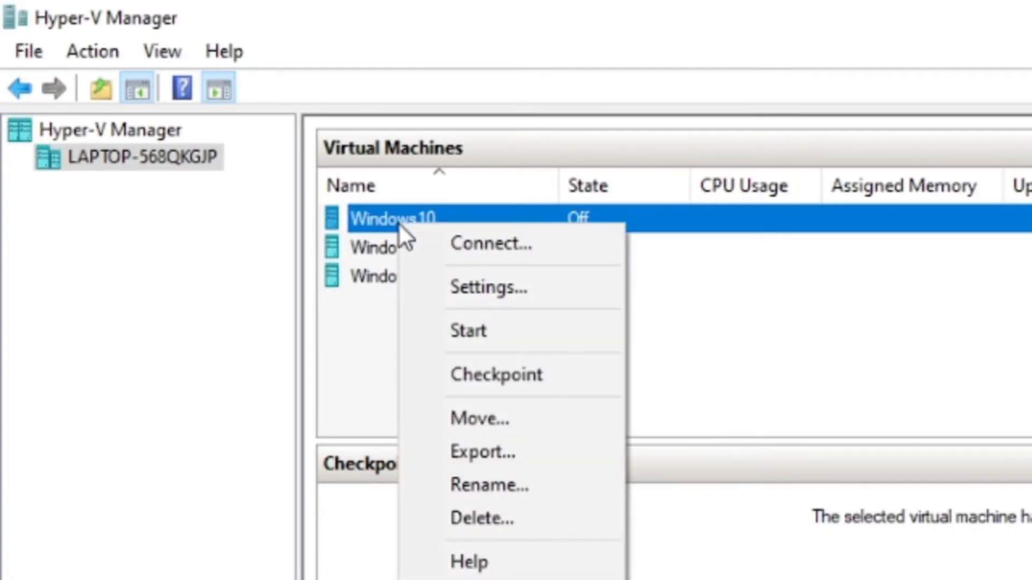
{"action": "left_click", "coordinate": [440, 331]}
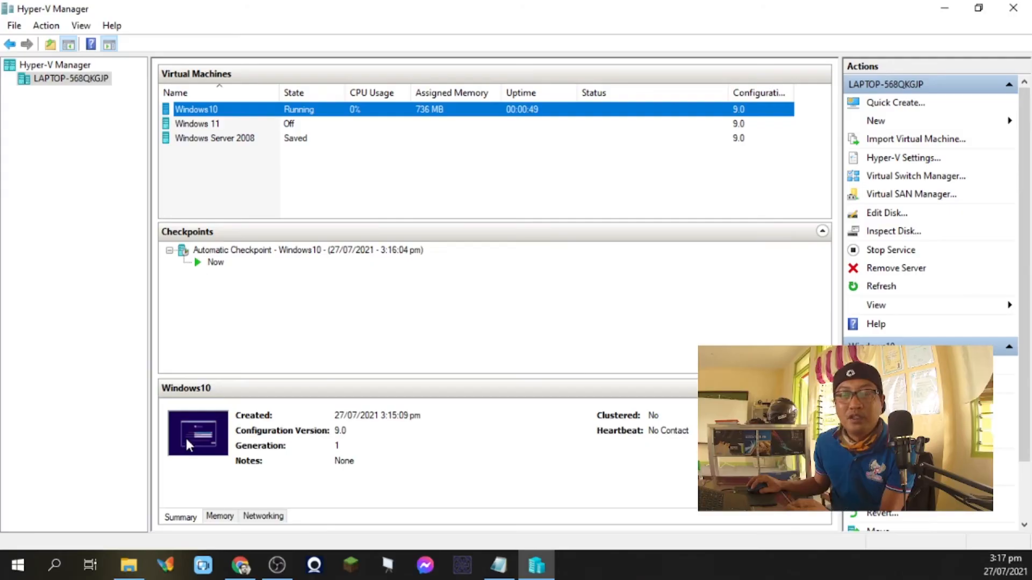
{"action": "double_click", "coordinate": [198, 434]}
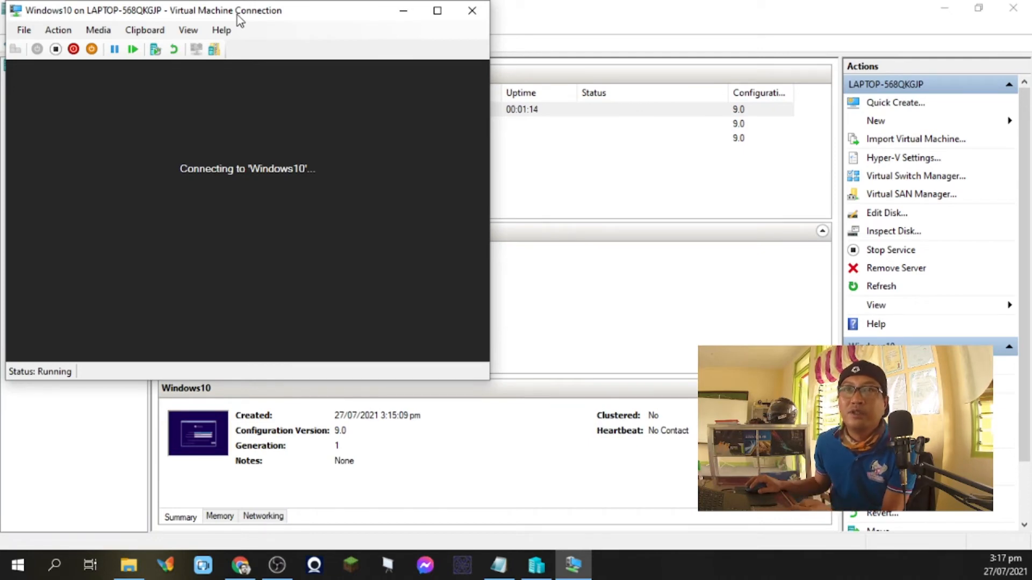
Move the virtual machine window toward the middle of the desktop and continue the Windows 10 installation with limited setup
{"action": "left_click_drag", "start_coordinate": [237, 15], "coordinate": [421, 126]}
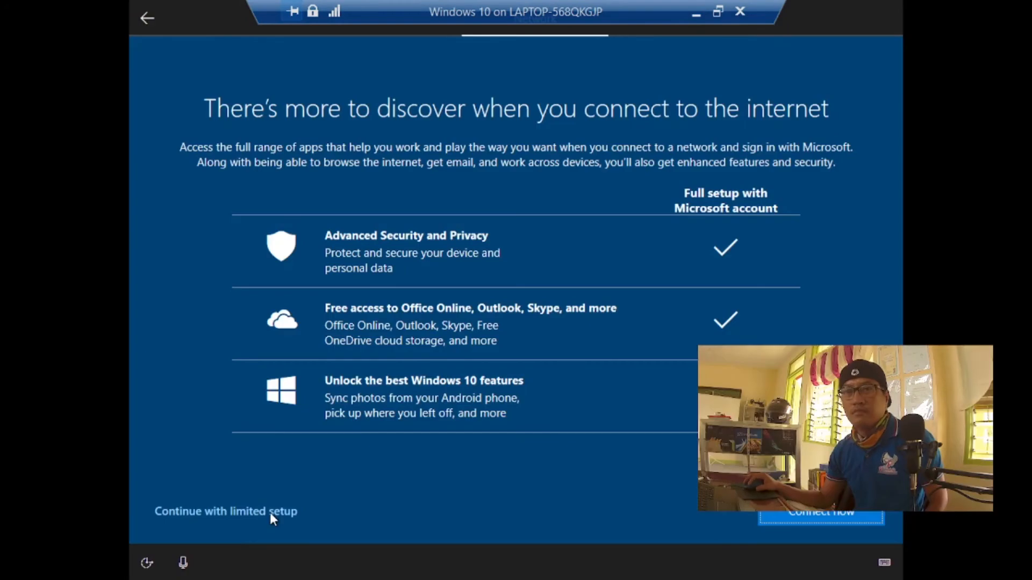
{"action": "left_click", "coordinate": [270, 513]}
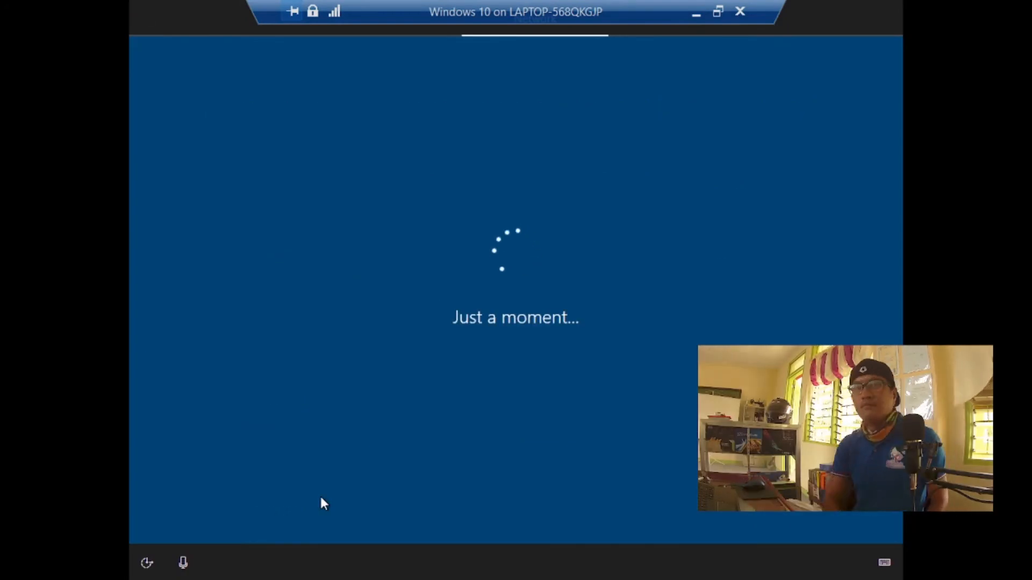
Enter the user's name for the new Windows account and accept sending activity history to Microsoft
{"action": "type", "text": "Teacher Rod"}
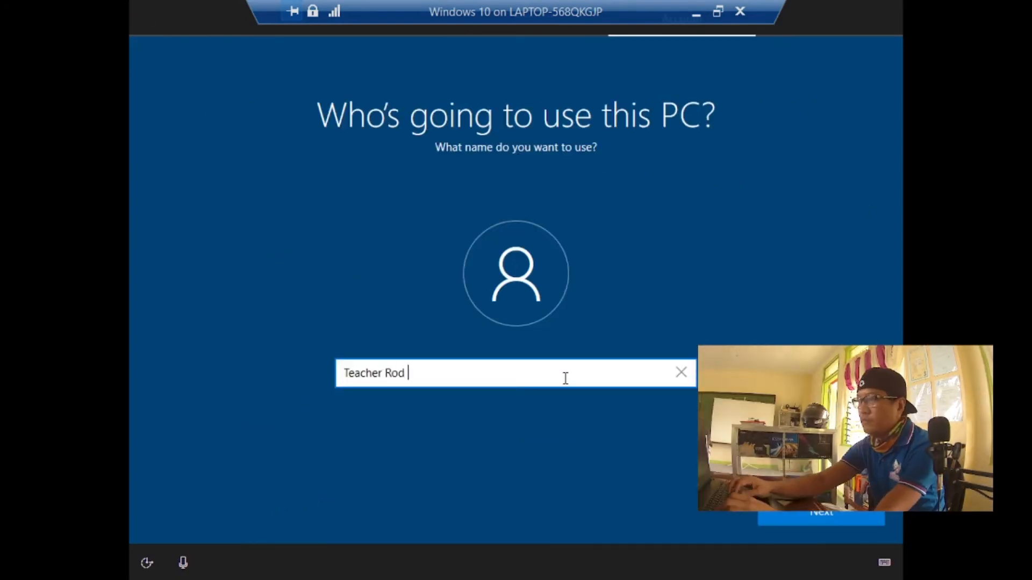
{"action": "left_click", "coordinate": [761, 518]}
{"action": "left_click", "coordinate": [800, 515]}
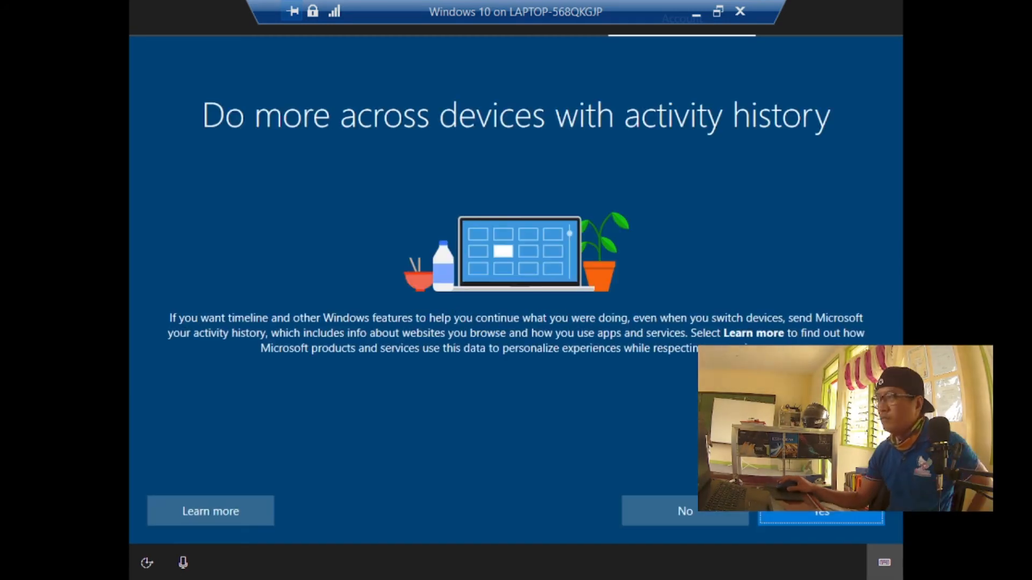
{"action": "left_click", "coordinate": [837, 513]}
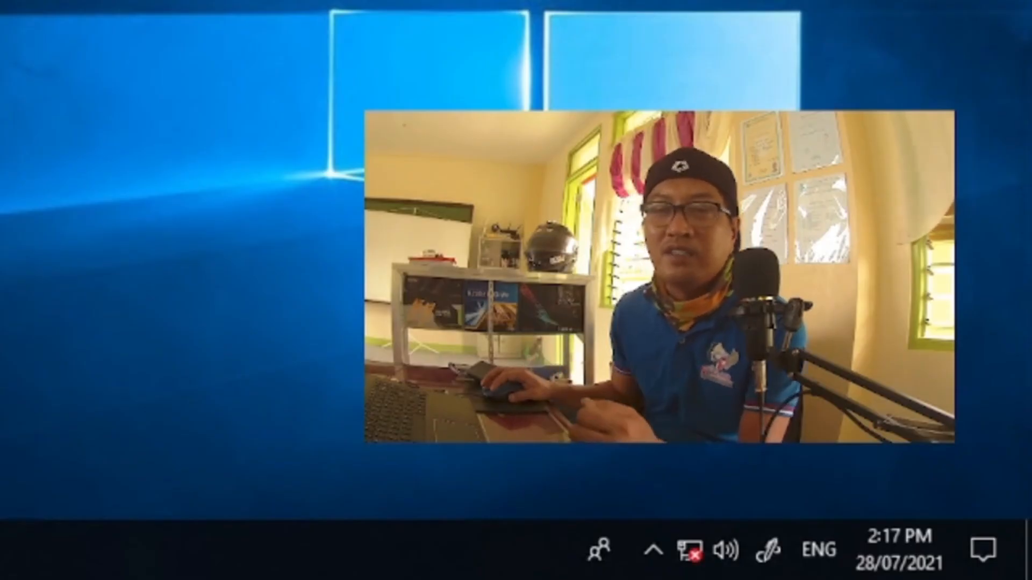
Examine the apps and tiles in the virtual machine's Start menu and return to its desktop
{"action": "left_click", "coordinate": [18, 563]}
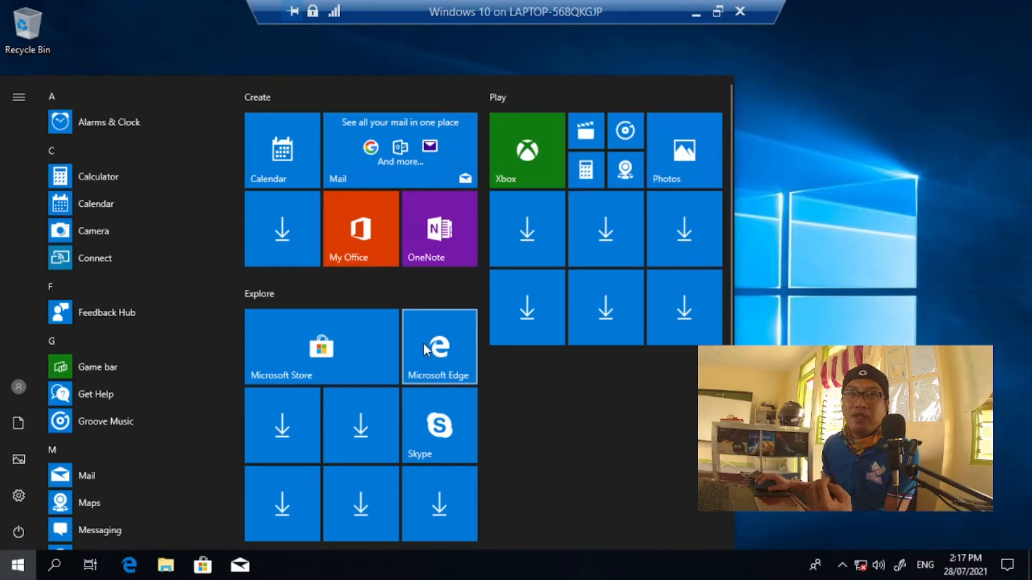
{"action": "left_click_drag", "start_coordinate": [423, 344], "coordinate": [850, 214]}
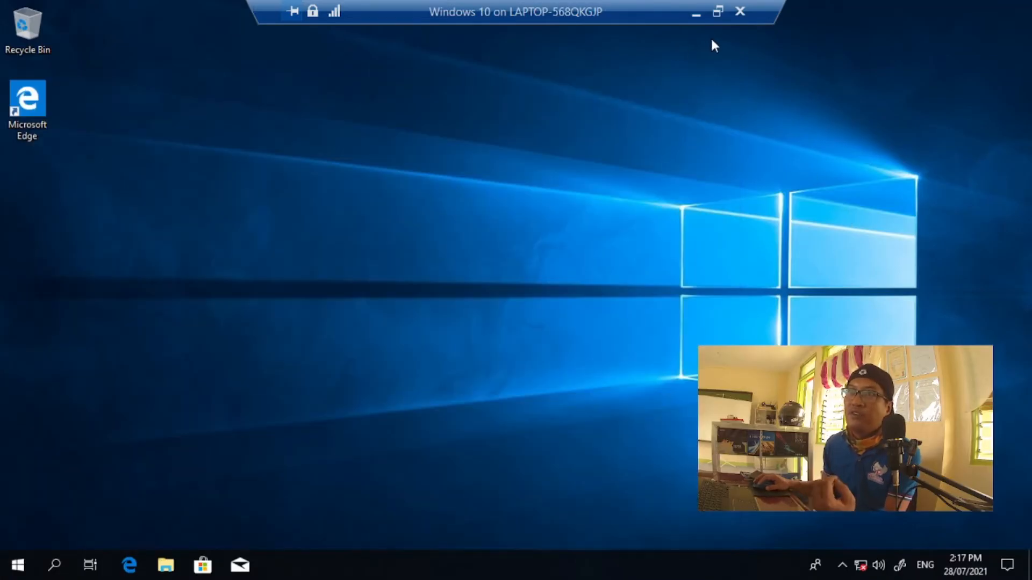
Take the virtual machine out of full screen into its own window and minimize Hyper-V Manager behind it
{"action": "left_click", "coordinate": [717, 12]}
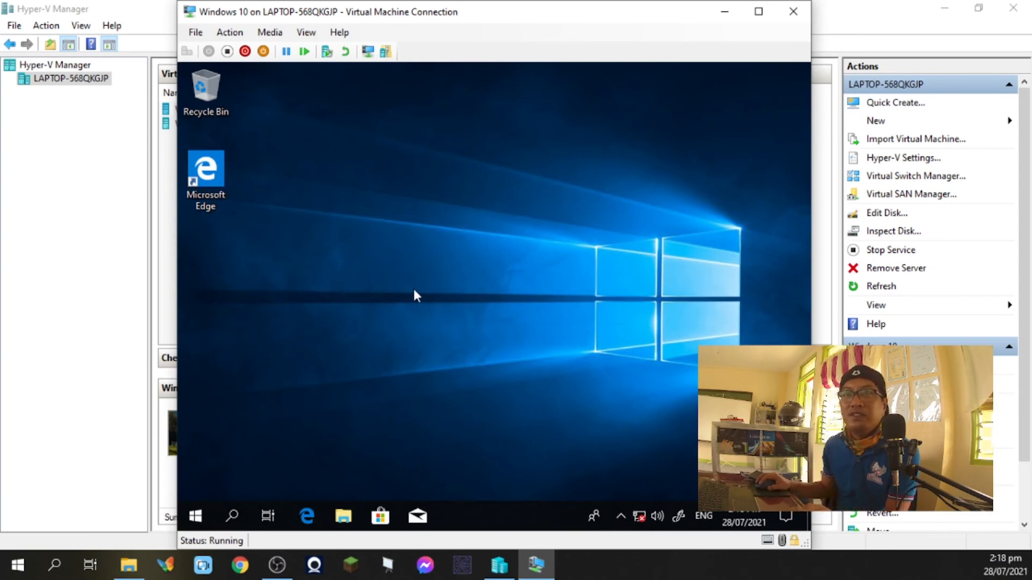
{"action": "left_click", "coordinate": [935, 11]}
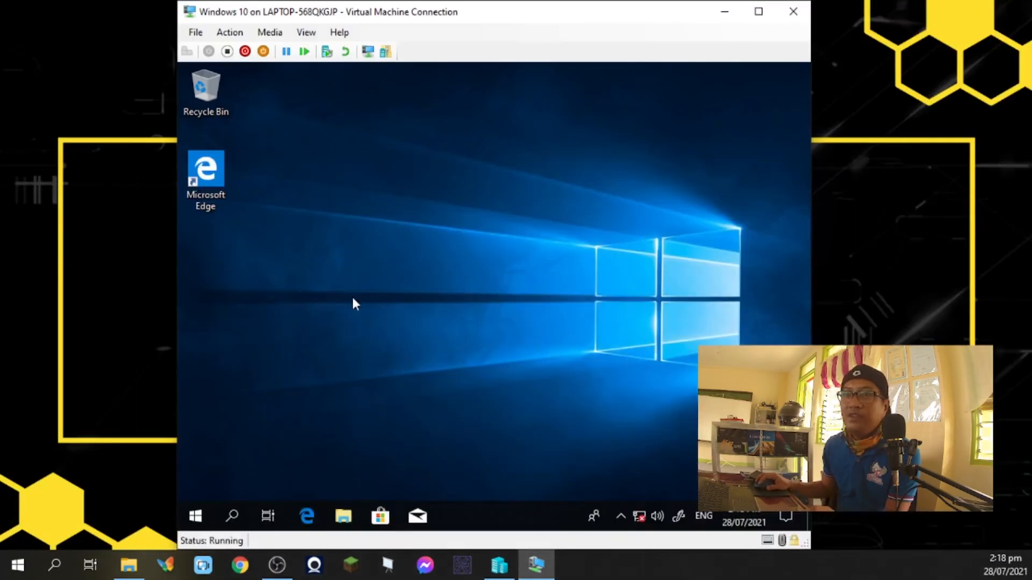